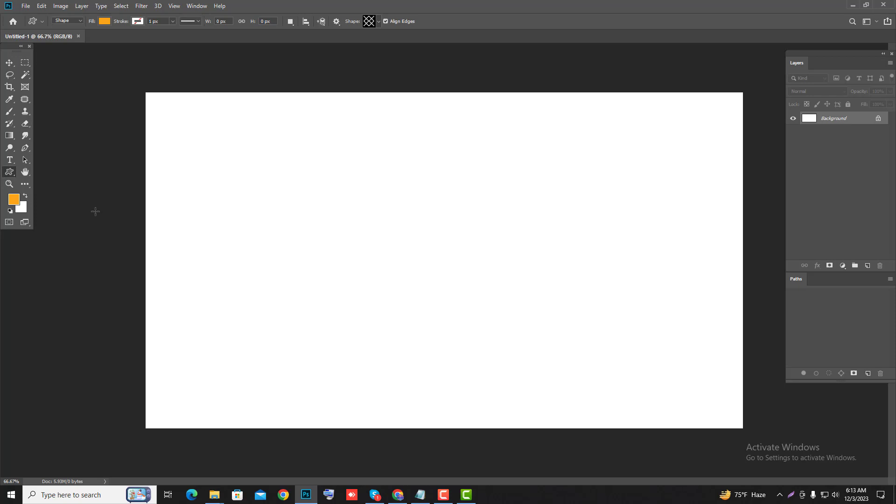
Check the available custom shapes, and extract the 5000+ Custom Shapes archive on the desktop into its own folder
left_click(369, 21)
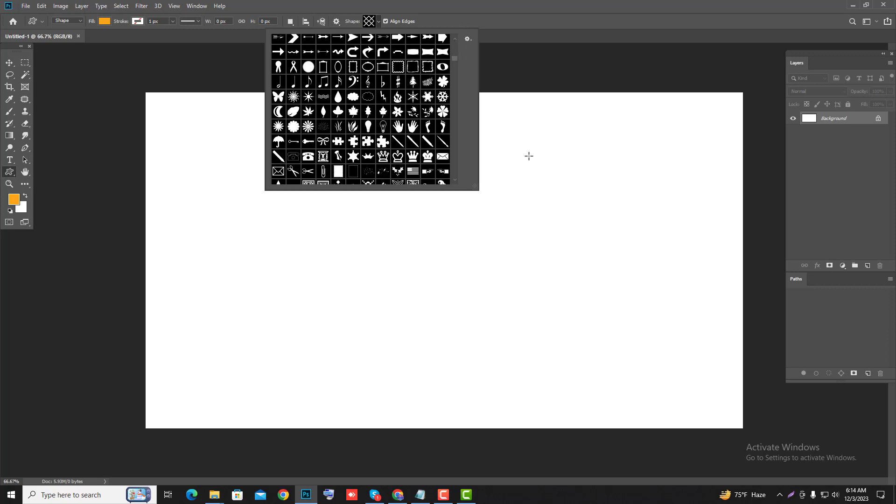
left_click(853, 7)
left_click(853, 7)
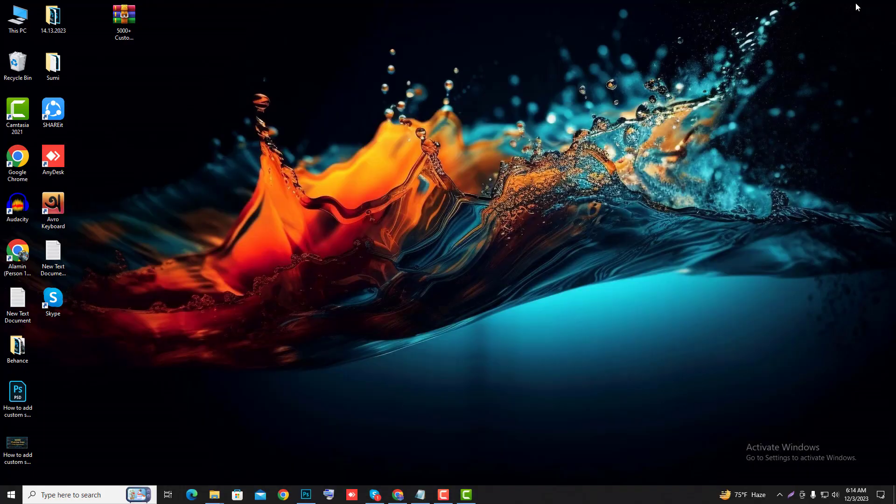
right_click(125, 20)
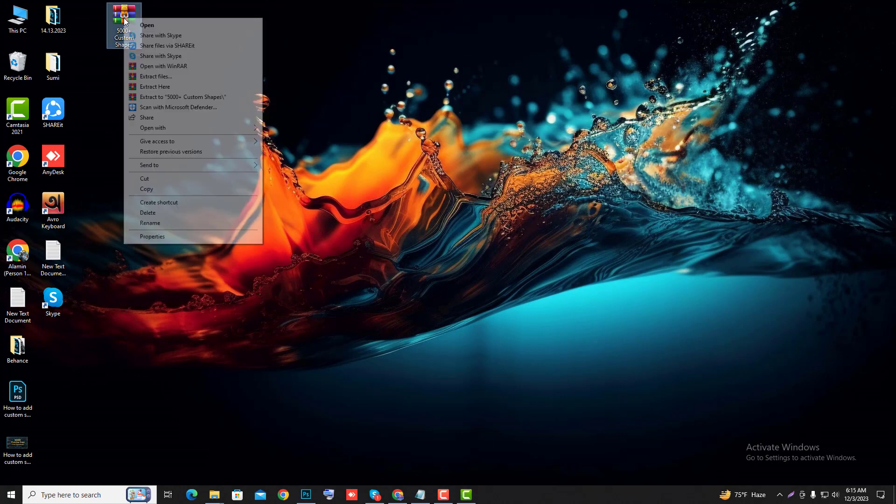
left_click(162, 98)
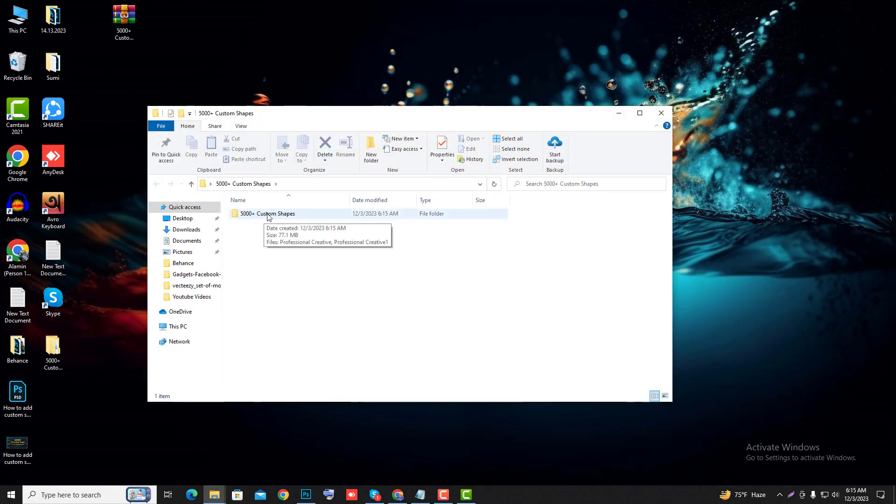
Look inside the inner 5000+ Custom Shapes folder and examine the extracted CSH files
left_click(272, 217)
double_click(272, 216)
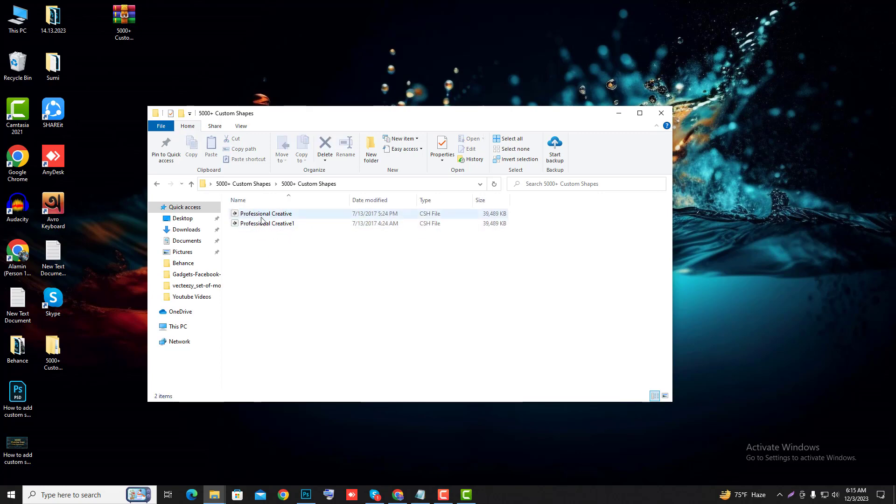
left_click(285, 214)
left_click_drag(282, 249, 254, 204)
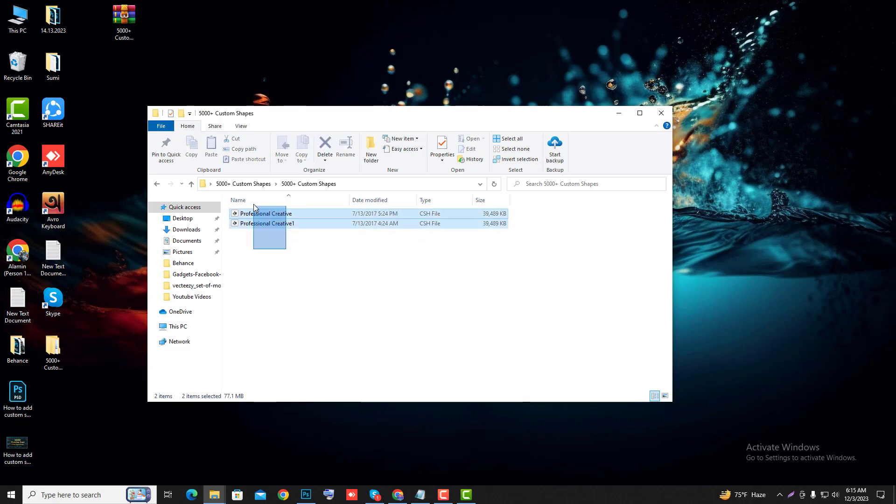
left_click(280, 248)
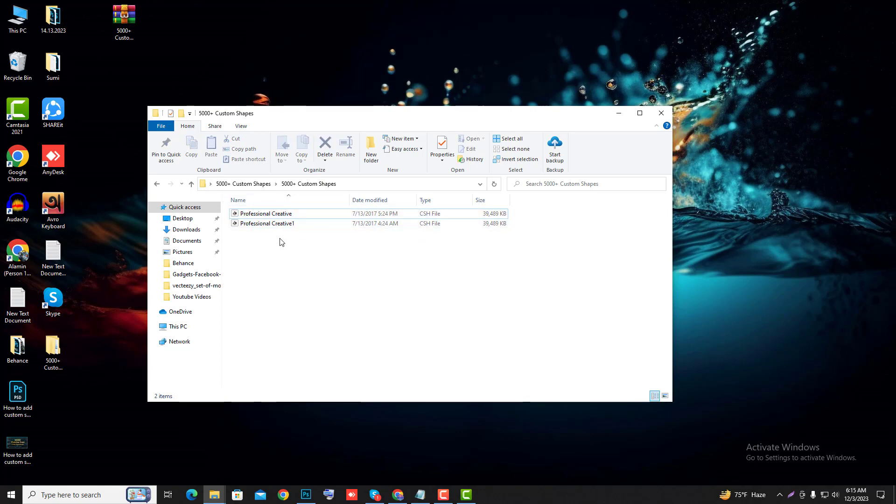
Switch to Photoshop and load Professional Creative1 from the inner 5000+ Custom Shapes folder on the desktop into the custom shapes
left_click(305, 495)
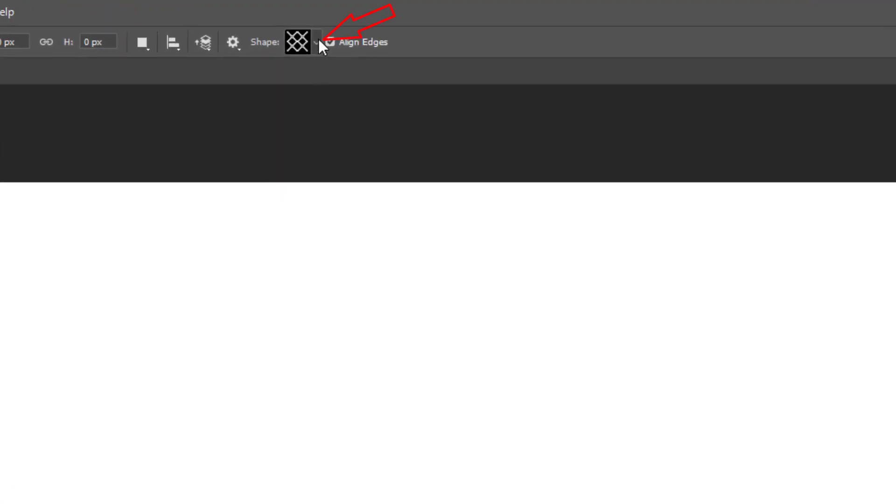
left_click(316, 43)
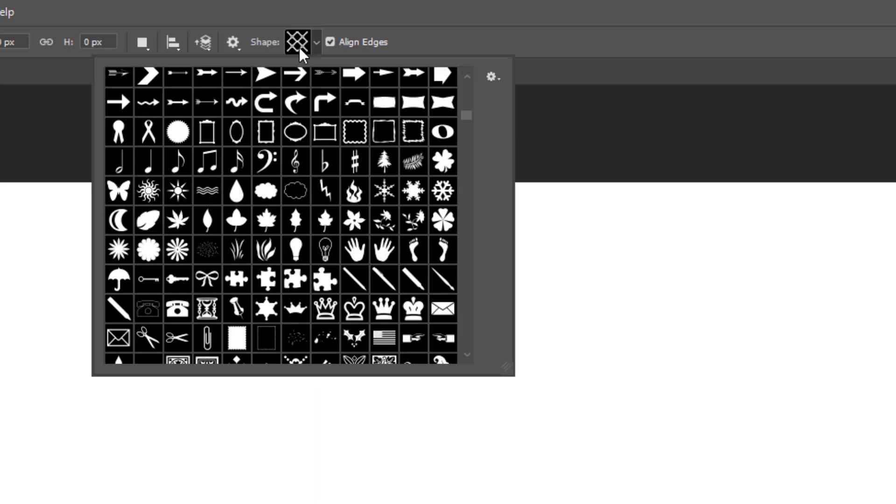
left_click(492, 77)
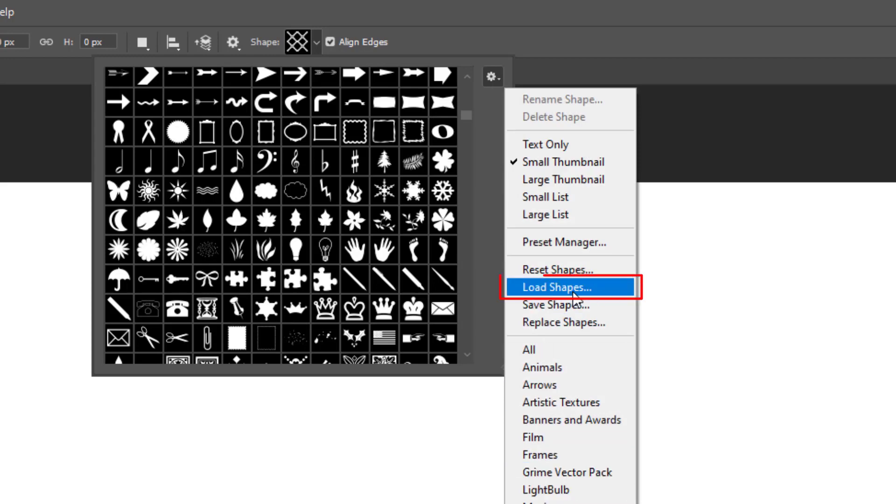
left_click(615, 289)
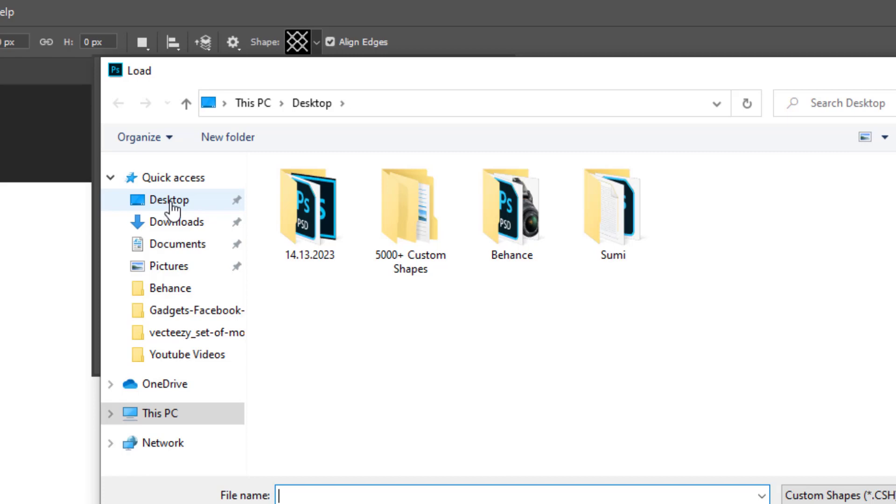
double_click(424, 231)
double_click(352, 191)
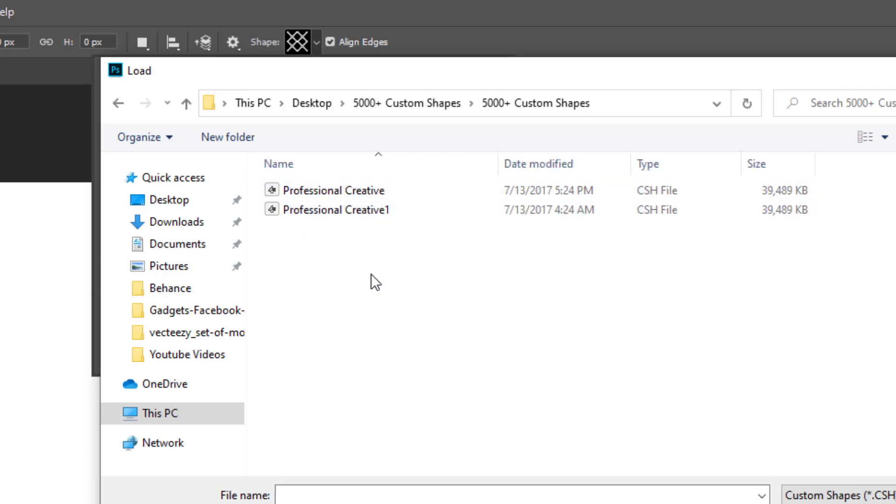
left_click(336, 210)
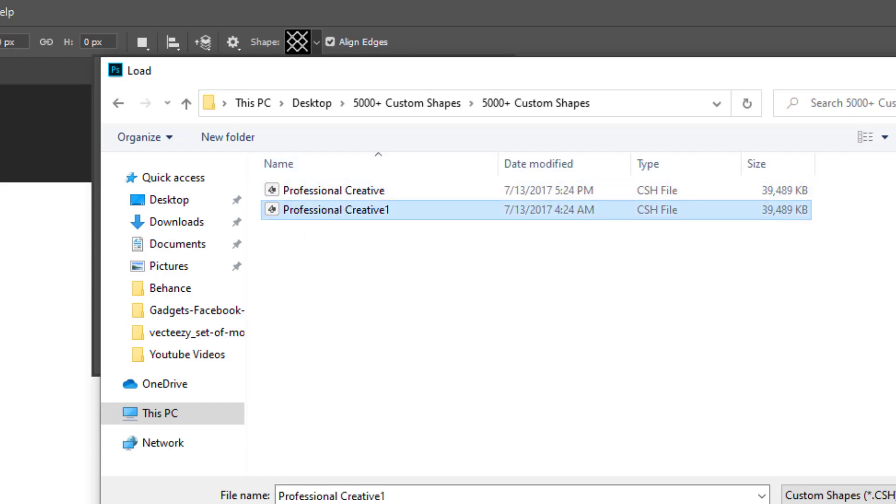
left_click(719, 467)
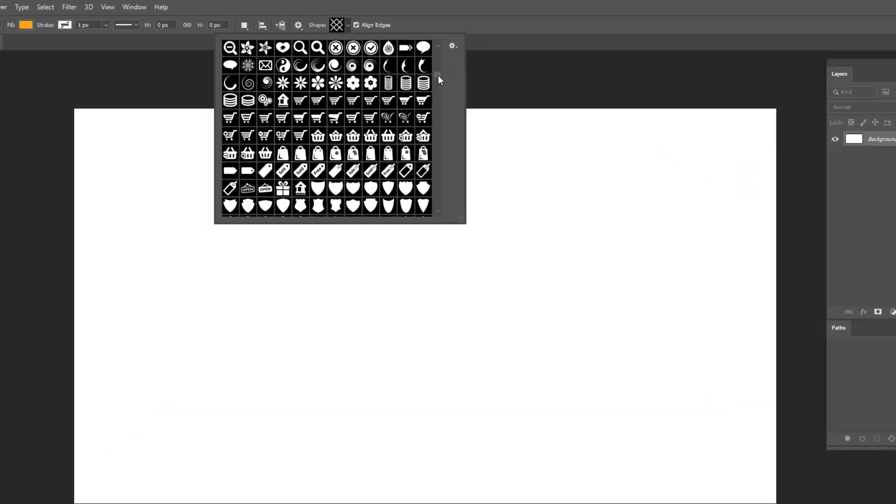
Draw a sun with droplet-shaped rays, about 257 px wide and high, near the canvas's left edge at mid-height
left_click_drag(456, 64, 454, 65)
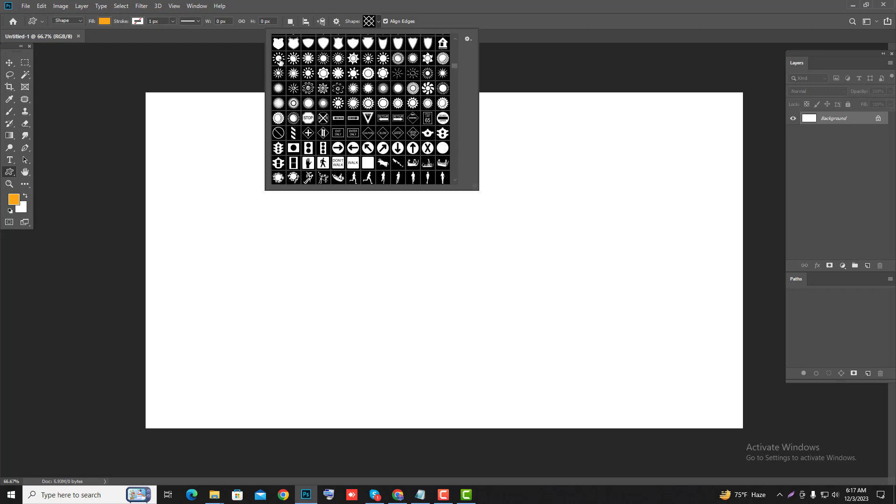
left_click(279, 59)
left_click_drag(179, 226, 261, 308)
key("Escape")
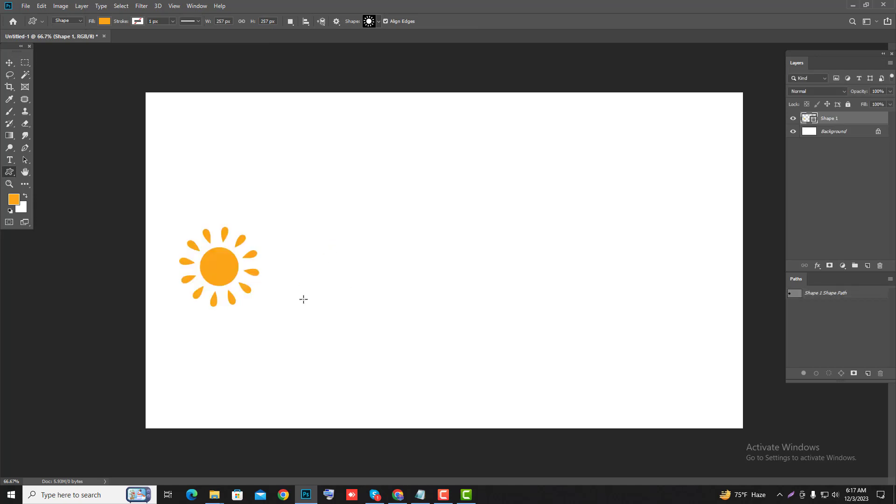
Draw the archer figure custom shape, about 172 by 213 px, in the canvas's upper-left corner above the sun
left_click(379, 22)
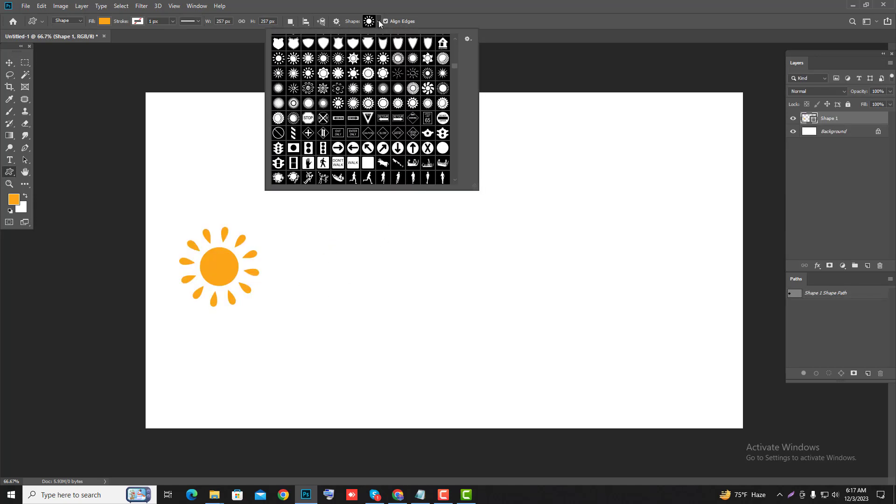
scroll(343, 114, "up", 1)
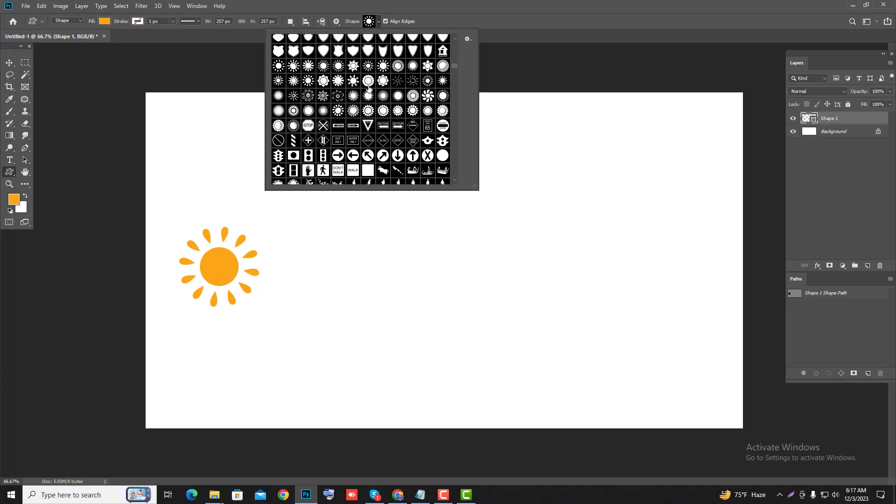
scroll(432, 146, "down", 3)
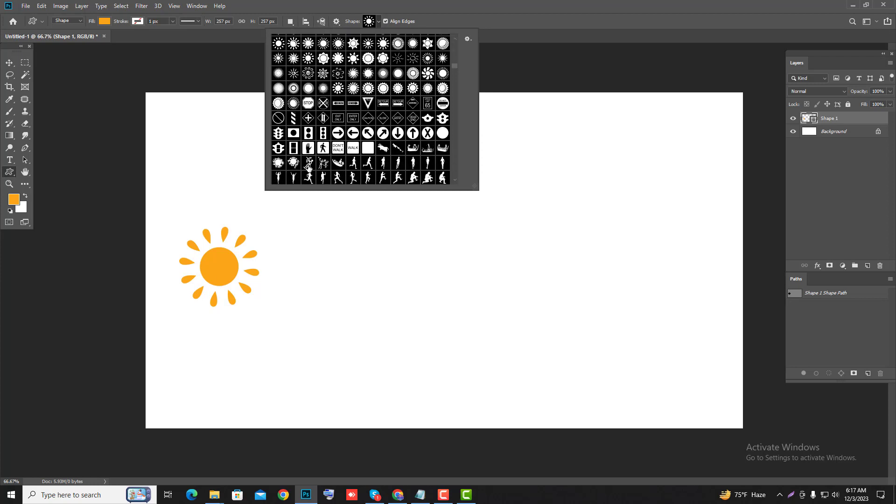
left_click(308, 163)
left_click_drag(162, 114, 234, 181)
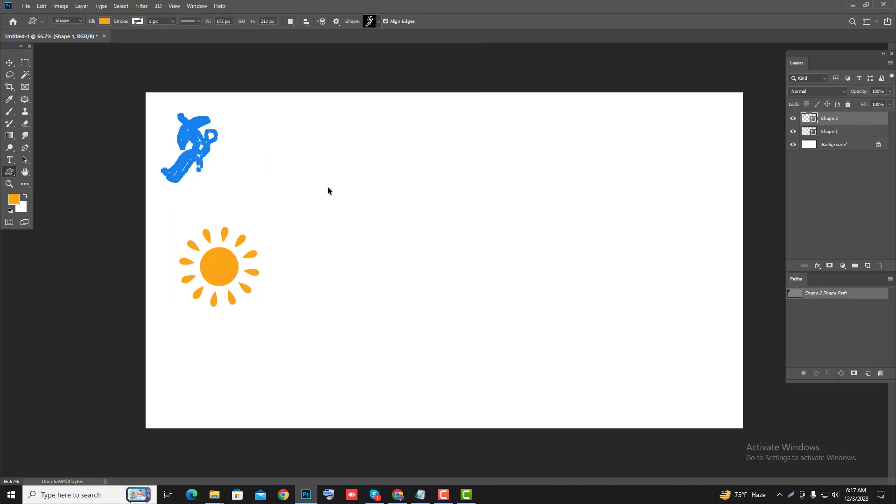
Draw the ice cream truck custom shape, about 350 by 189 px, beside the sun
left_click(379, 21)
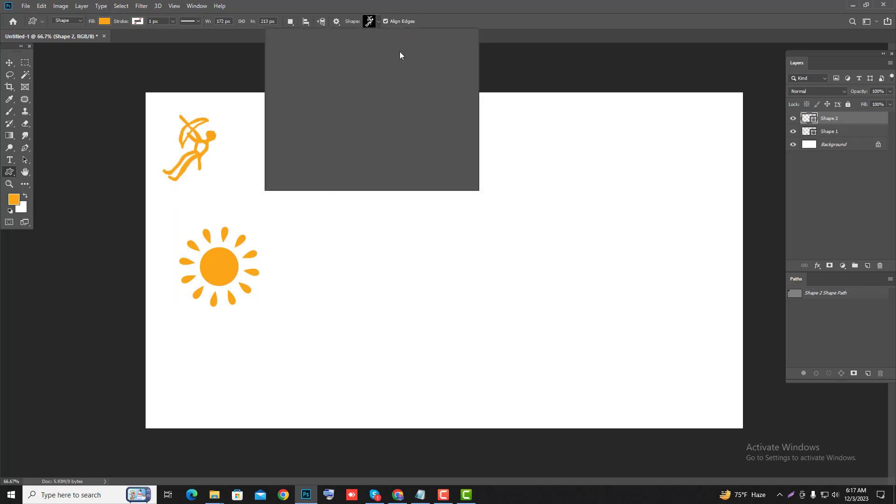
scroll(442, 117, "down", 2)
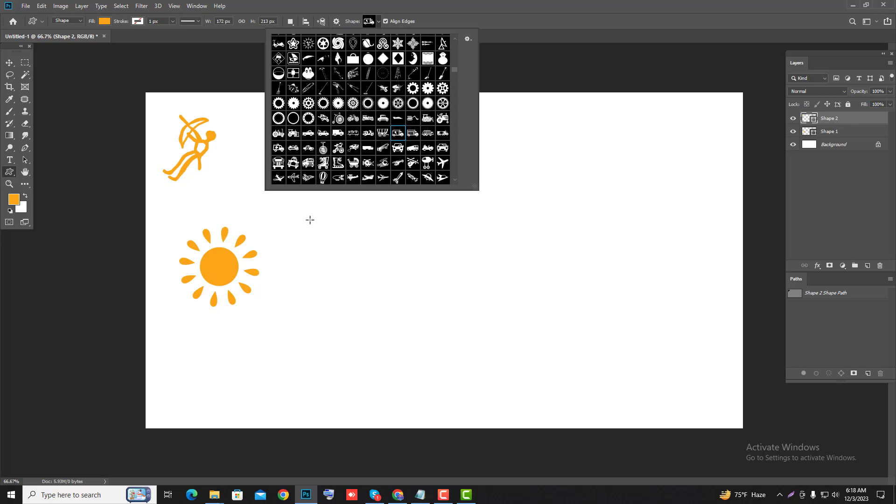
left_click_drag(308, 219, 416, 298)
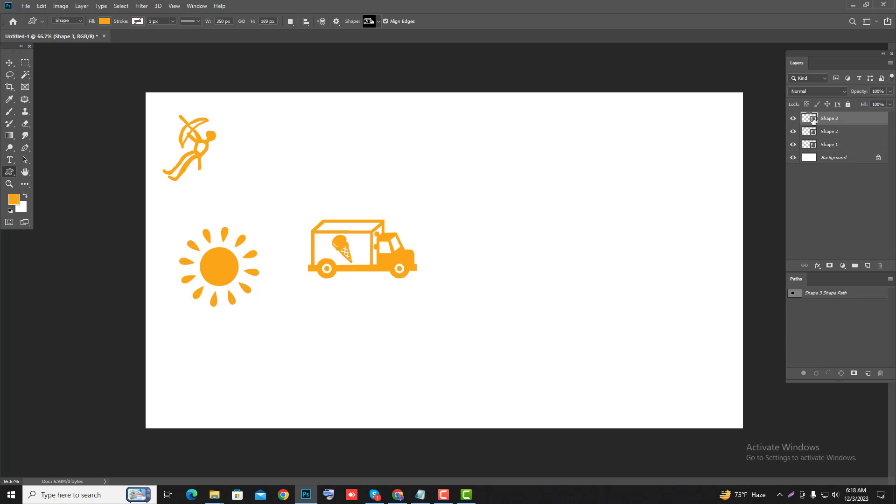
Change the ice cream truck's fill color to blue 0a26cc
double_click(812, 120)
left_click(690, 268)
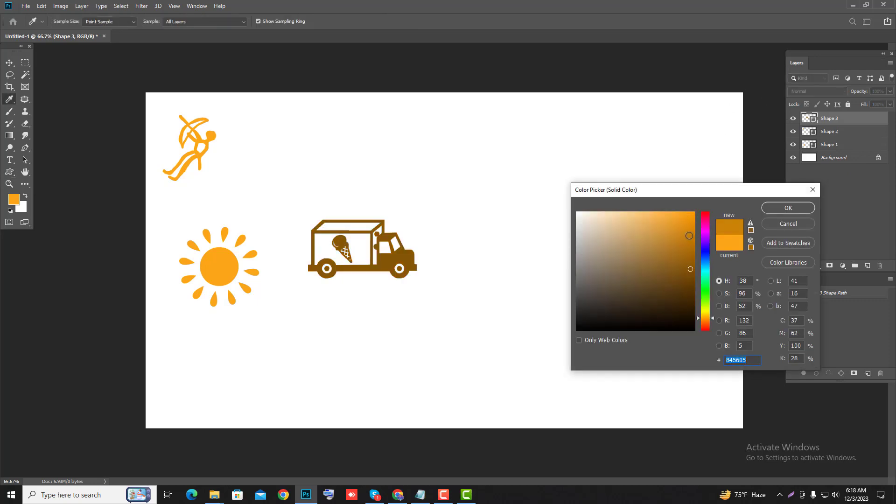
left_click(688, 235)
left_click(705, 253)
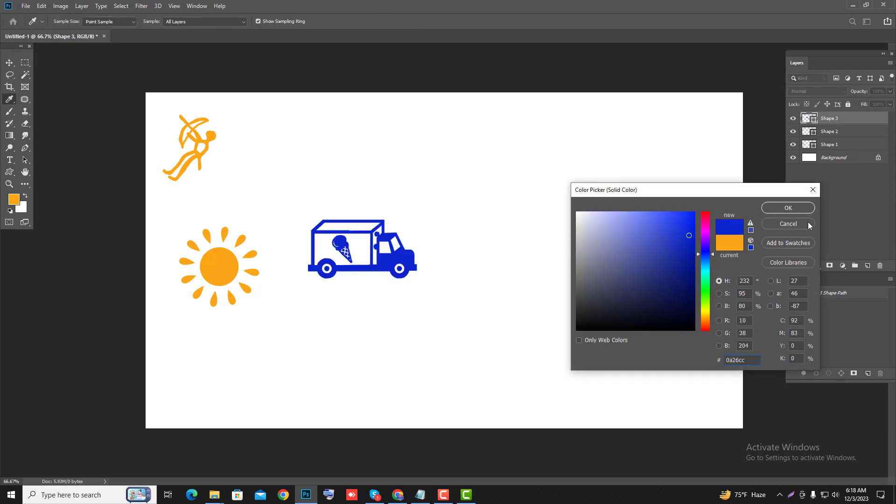
left_click(788, 209)
Draw a wavy striped flag custom shape, about 266 by 276 px, in the upper-right part of the canvas
left_click(379, 21)
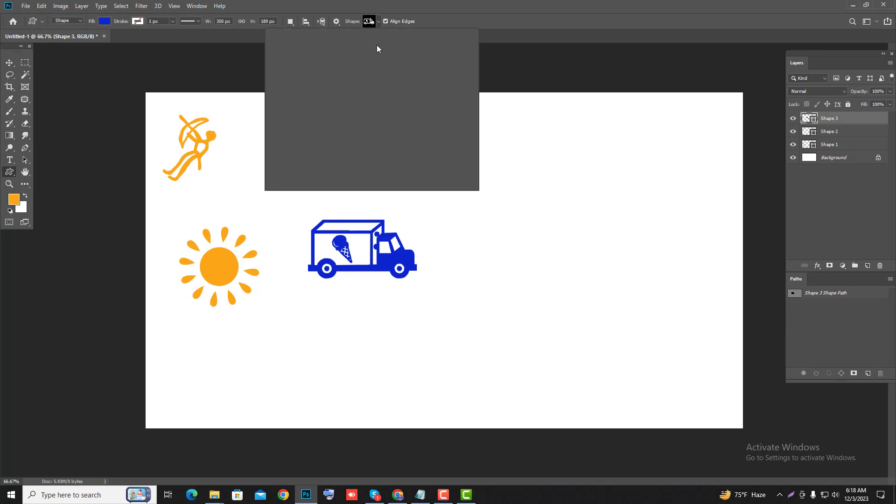
scroll(360, 109, "down", 3)
scroll(400, 136, "down", 5)
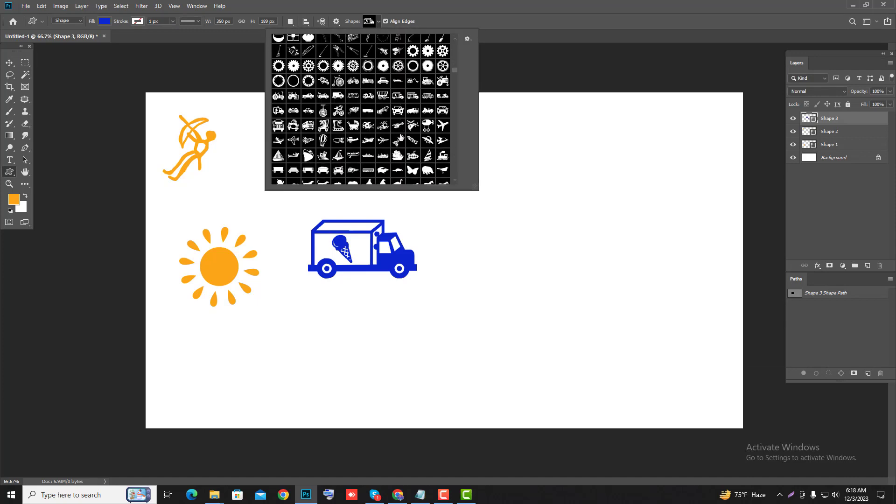
scroll(400, 136, "down", 5)
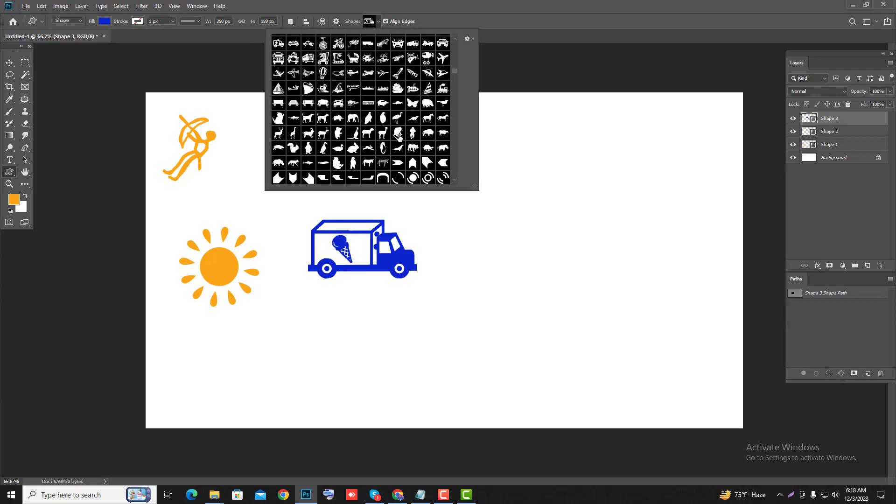
scroll(397, 139, "down", 5)
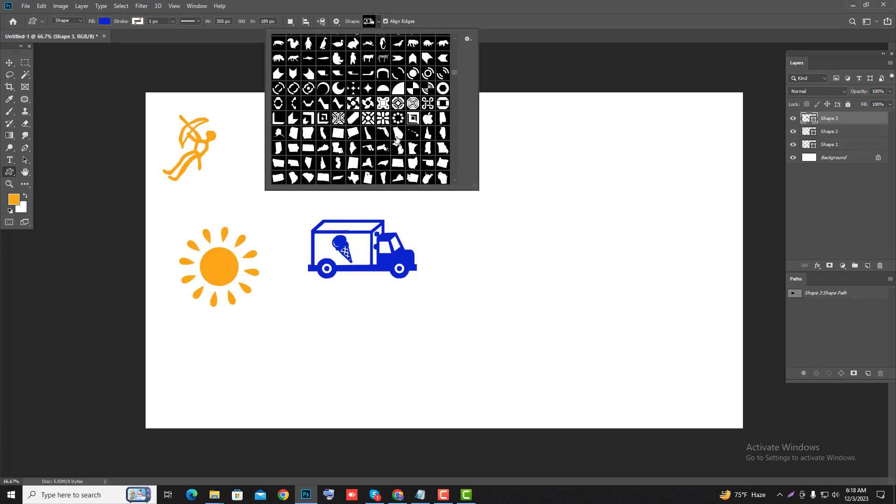
scroll(397, 138, "down", 1)
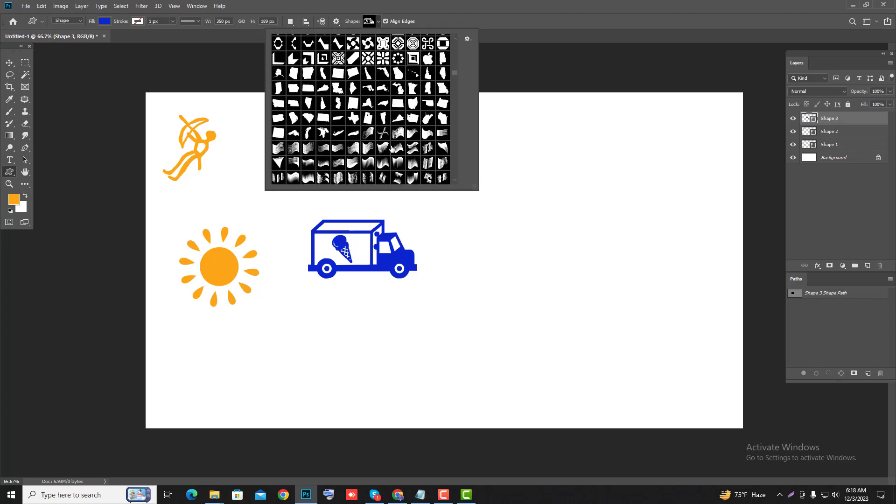
left_click(299, 149)
left_click_drag(580, 211, 498, 126)
Draw a castle with two star-topped towers, about 375 by 293 px, below the wavy striped flag
left_click(378, 21)
scroll(316, 116, "down", 3)
scroll(317, 116, "down", 4)
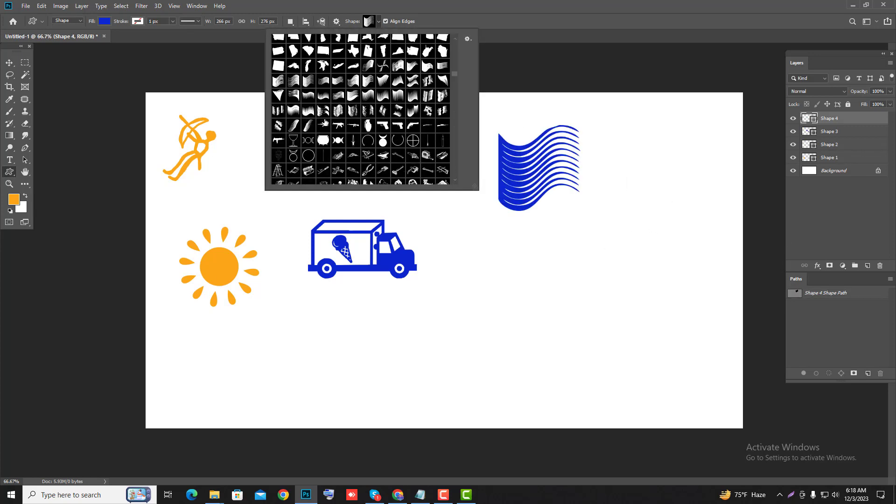
scroll(356, 134, "down", 1)
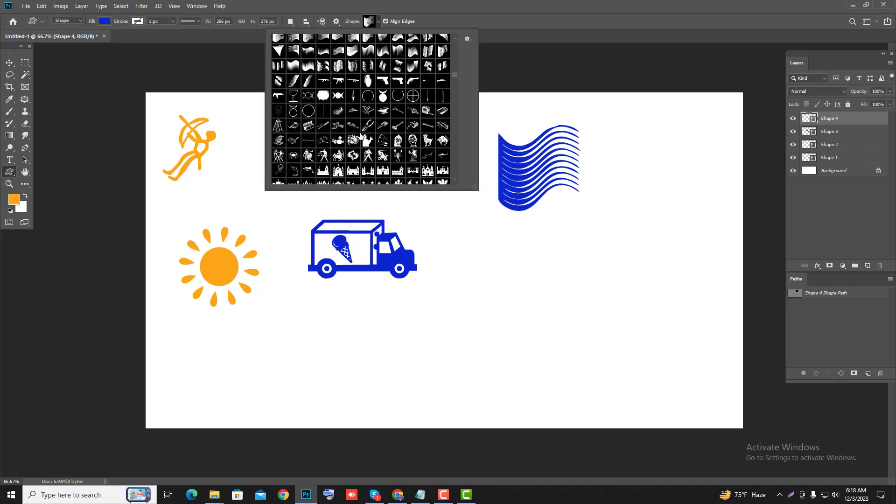
left_click(353, 163)
left_click_drag(469, 247, 586, 339)
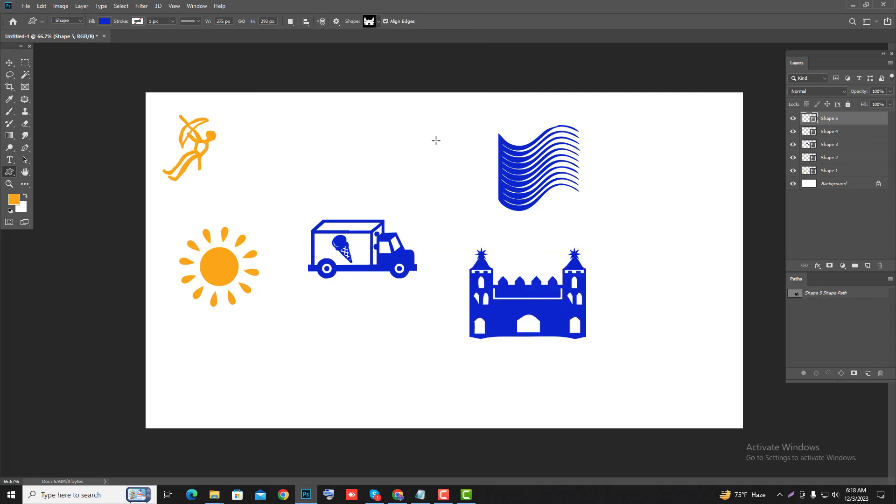
Draw a floral corner ornament custom shape, about 355 by 362 px, in the upper-right corner of the canvas
left_click(378, 21)
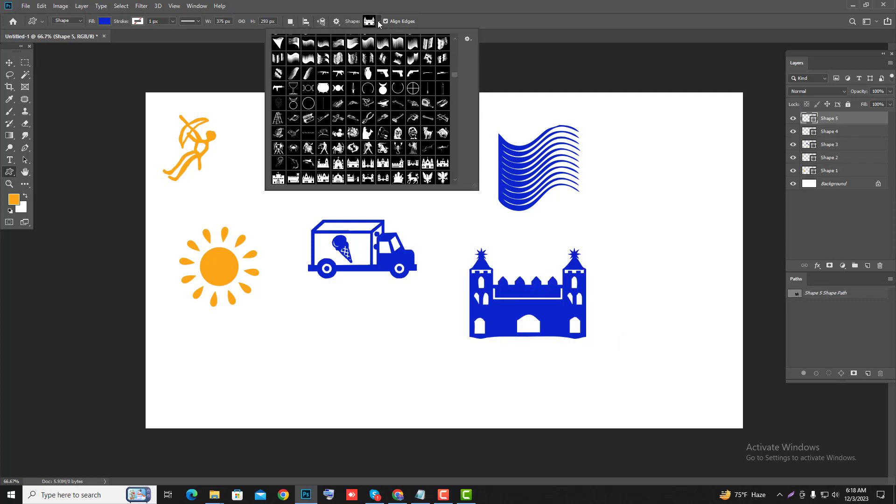
scroll(423, 102, "down", 3)
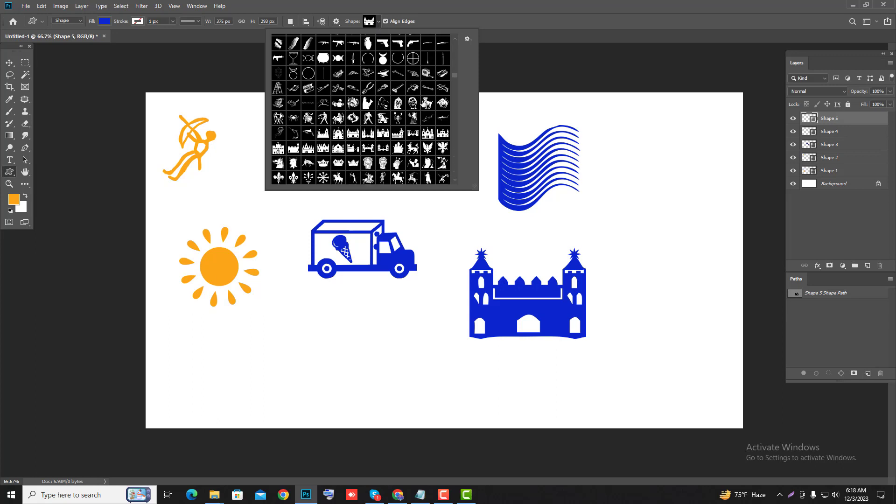
scroll(424, 102, "down", 4)
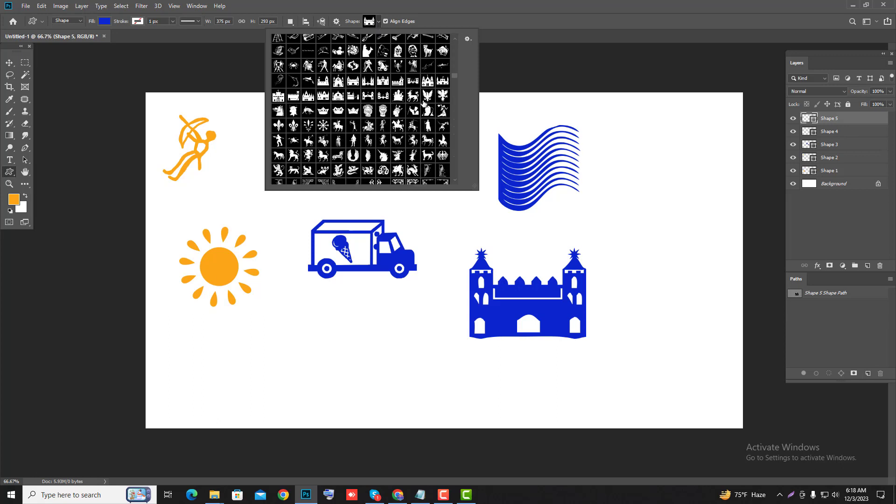
scroll(395, 149, "down", 3)
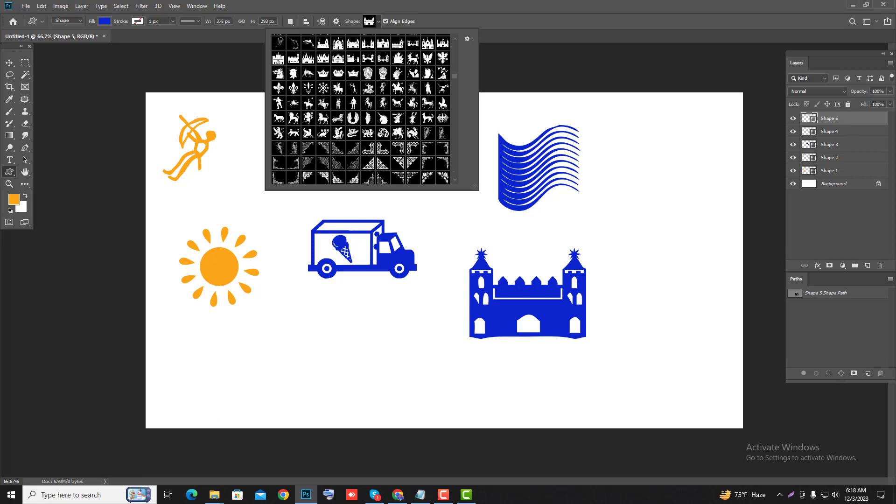
scroll(395, 149, "down", 4)
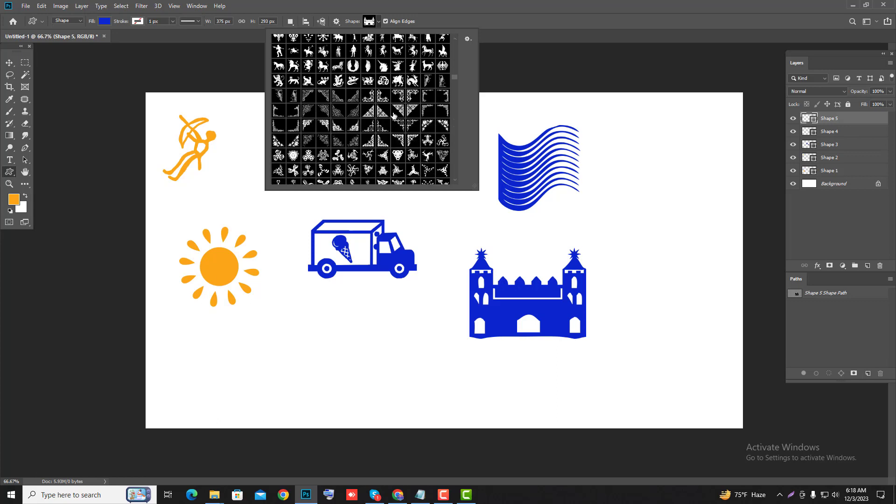
scroll(395, 102, "down", 3)
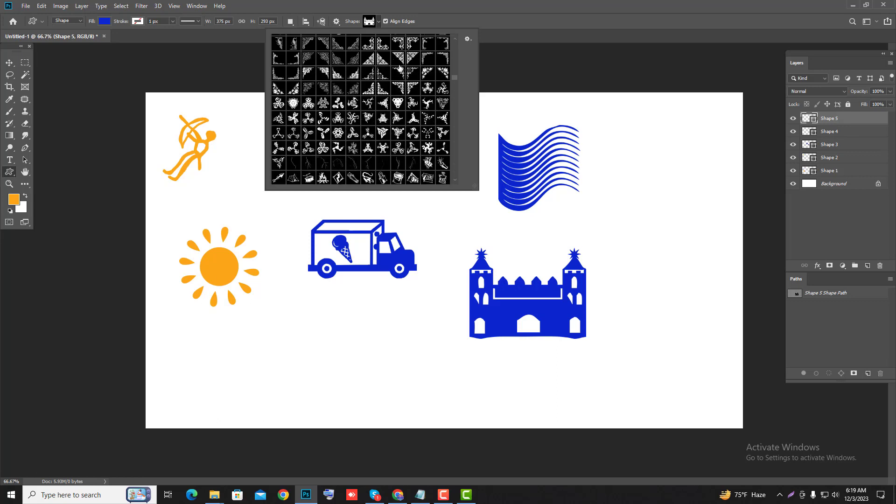
left_click(397, 96)
scroll(402, 90, "up", 1)
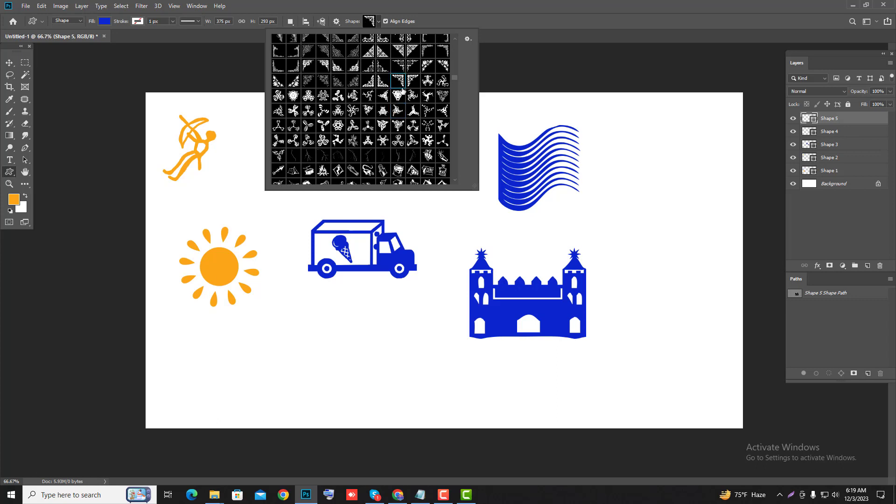
left_click(635, 89)
left_click_drag(636, 90, 751, 202)
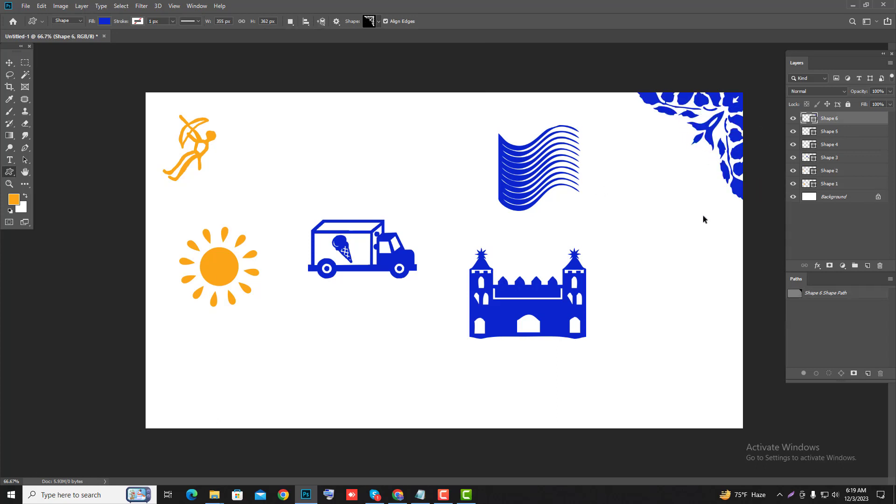
Draw a butterfly custom shape, about 366 by 309 px, below the ice cream truck
left_click(374, 22)
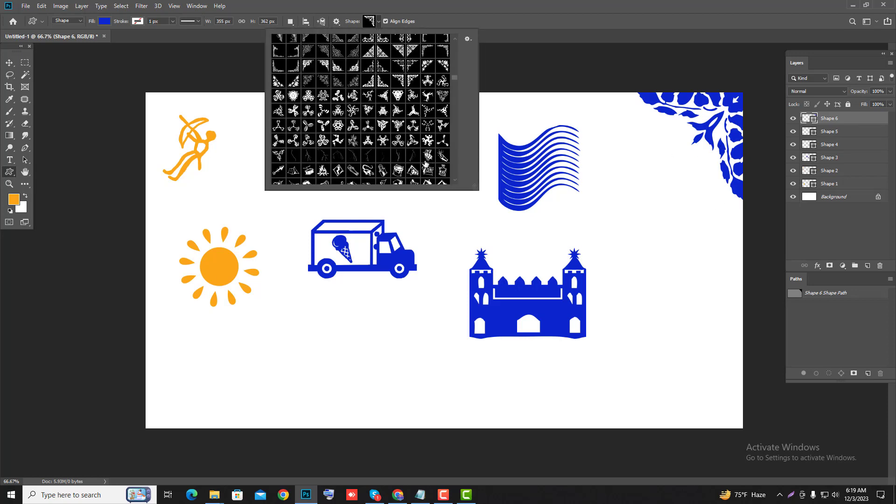
scroll(357, 159, "down", 2)
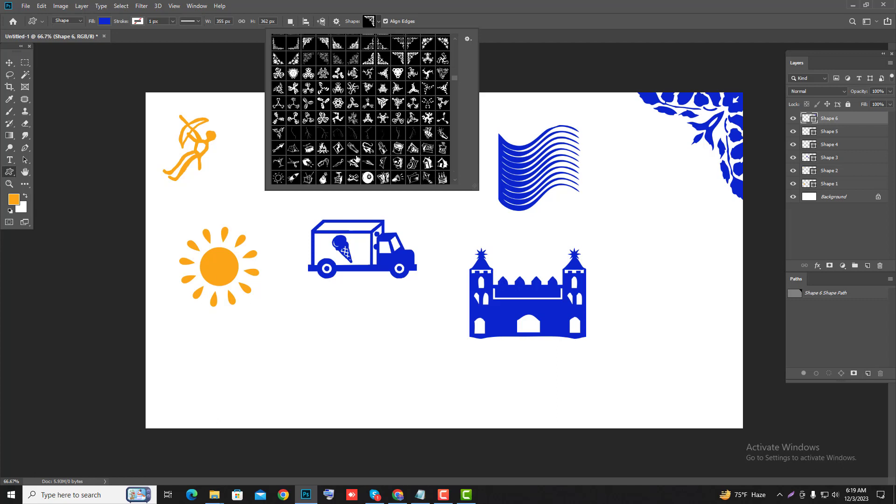
scroll(357, 161, "down", 4)
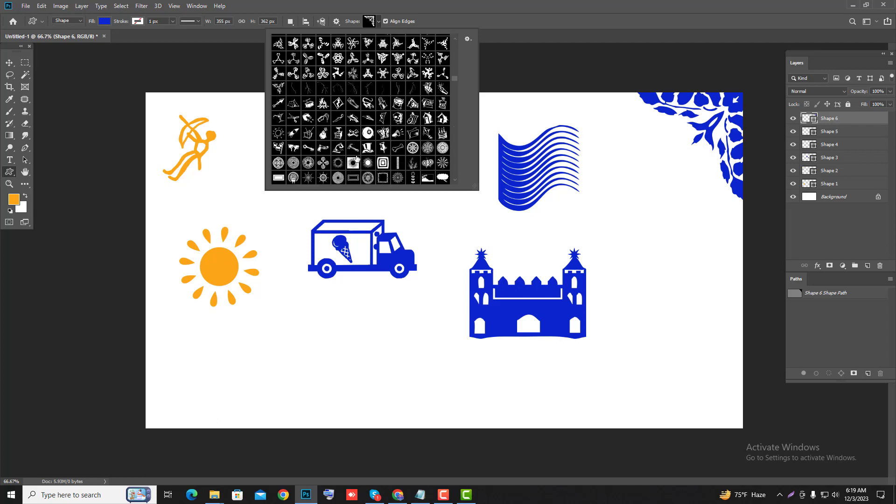
scroll(357, 159, "down", 1)
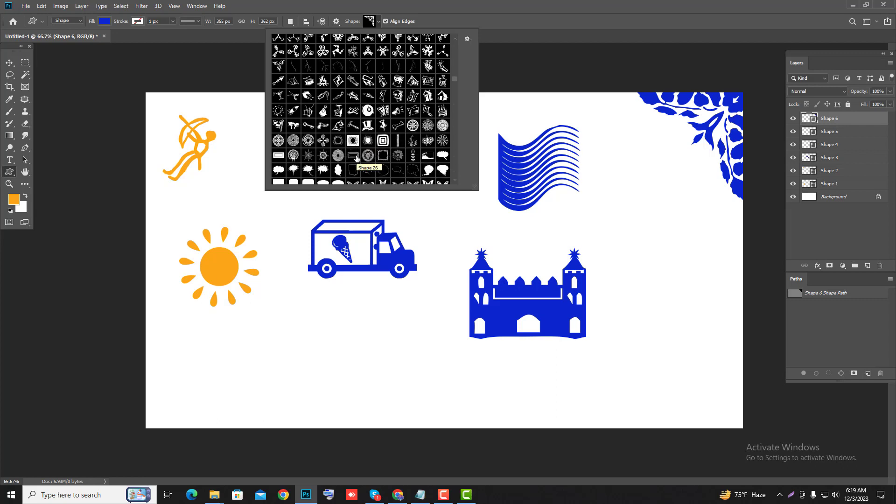
scroll(357, 159, "down", 3)
left_click(323, 148)
left_click_drag(271, 288, 385, 384)
key("Return")
Browse the rest of the custom shape library beyond the butterflies and car logos
left_click(378, 22)
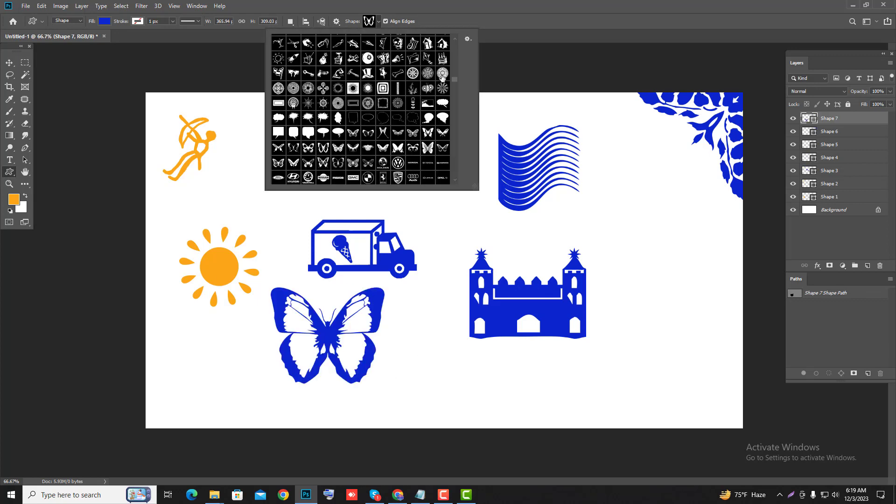
left_click_drag(454, 82, 450, 152)
left_click(663, 166)
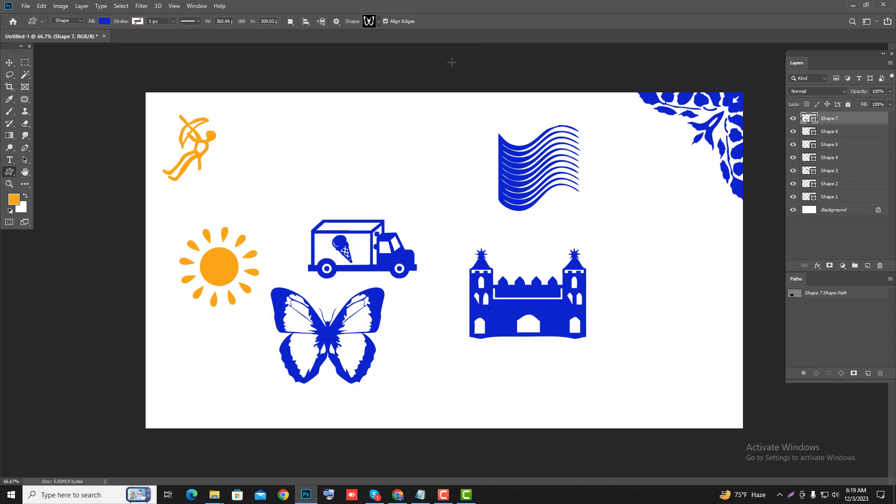
Switch to Chrome and examine the Professional Creative Facebook page's 5000+ shapes post and its Google Drive download link
left_click(397, 495)
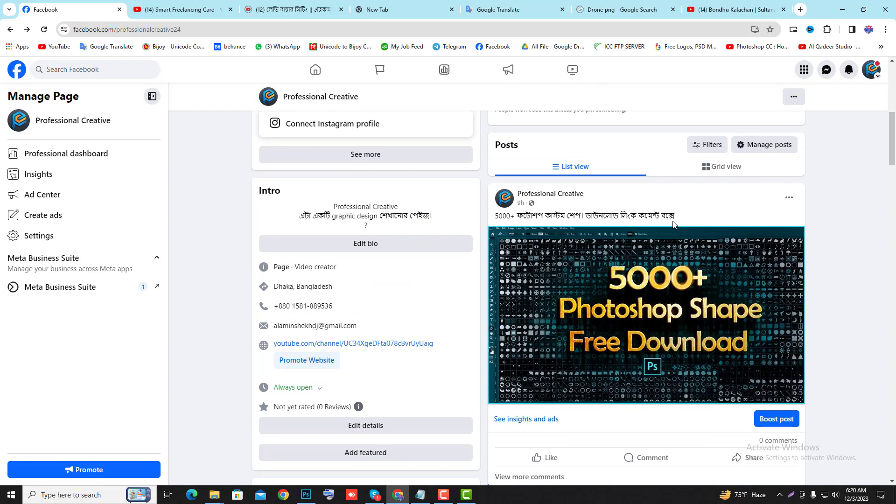
scroll(672, 224, "down", 3)
scroll(669, 227, "down", 3)
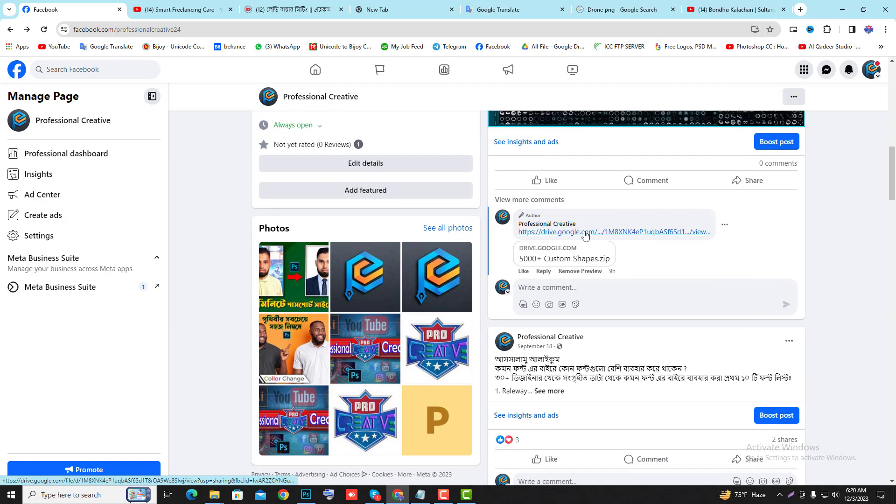
scroll(585, 234, "up", 7)
scroll(568, 201, "up", 4)
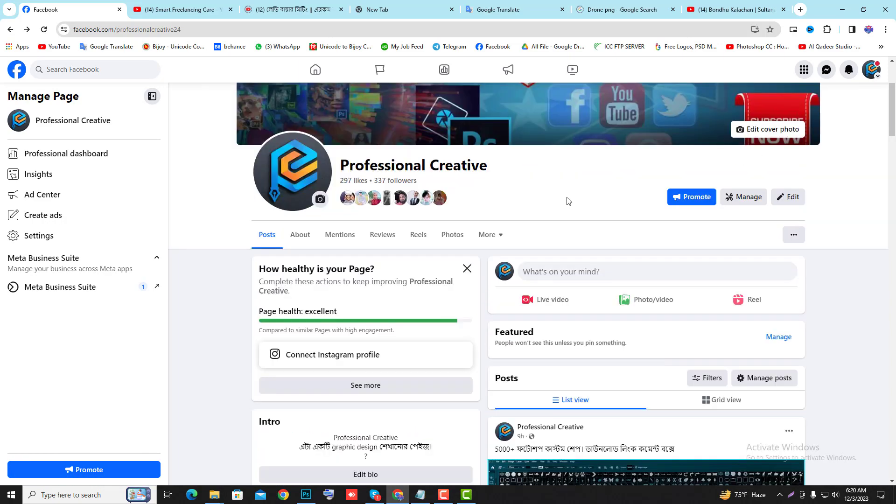